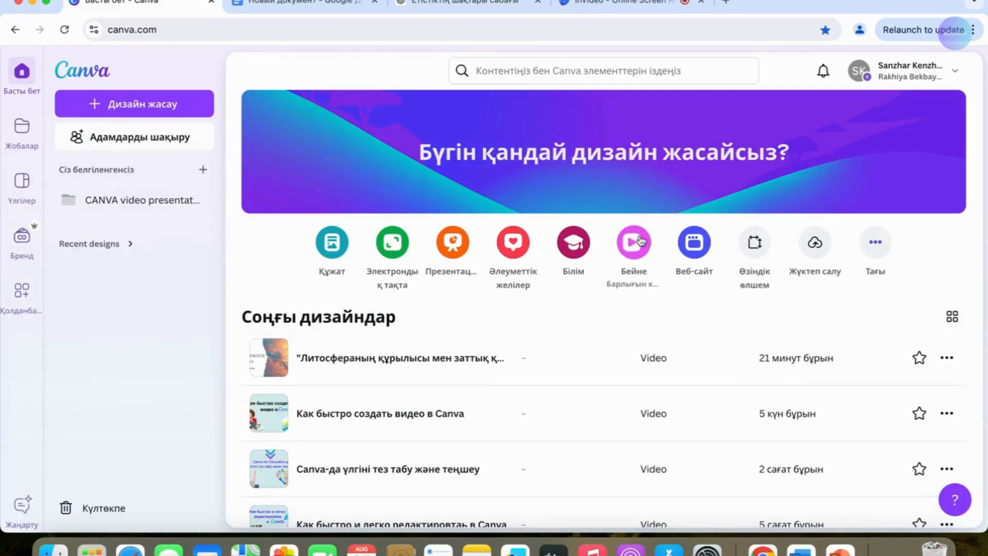
- Create a new blank 1920 × 1080 video design
{"action": "left_click", "coordinate": [635, 242]}
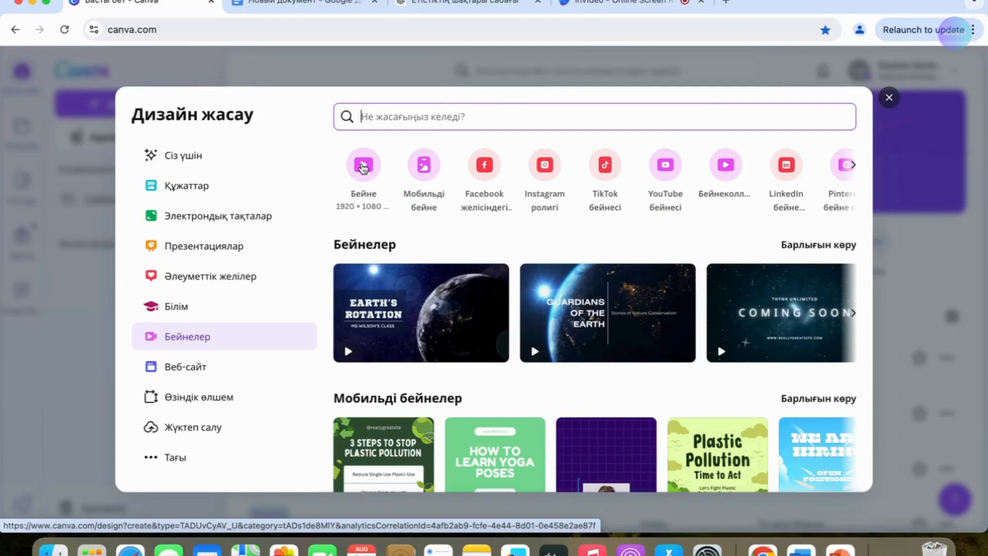
{"action": "left_click", "coordinate": [363, 166]}
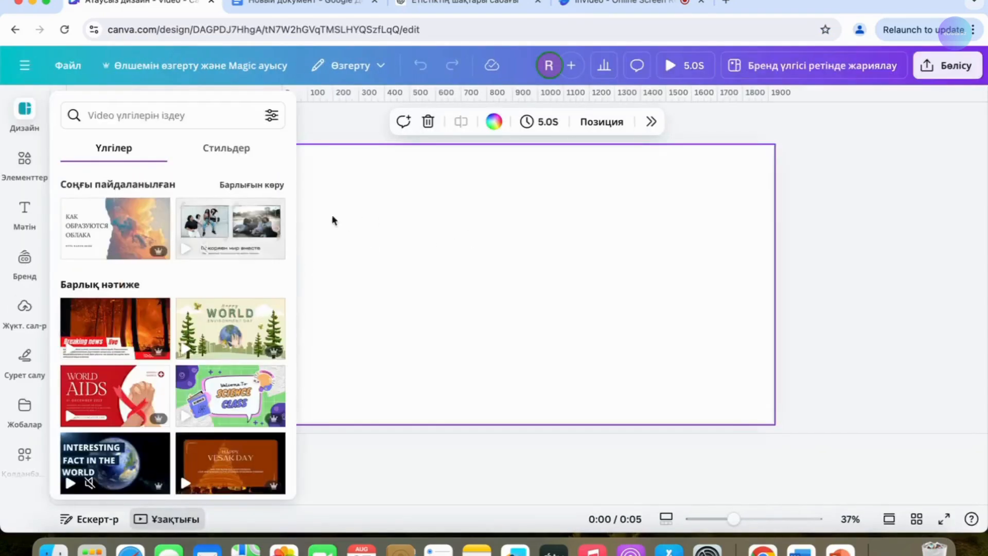
- Apply the recently used cloud template "КАК ОБРАЗУЮТСЯ ОБЛАКА" and replace its text with the title "БҰЛТТАР ҚАЛАЙ ПАЙДА БОЛАДЫ"
{"action": "left_click", "coordinate": [132, 226]}
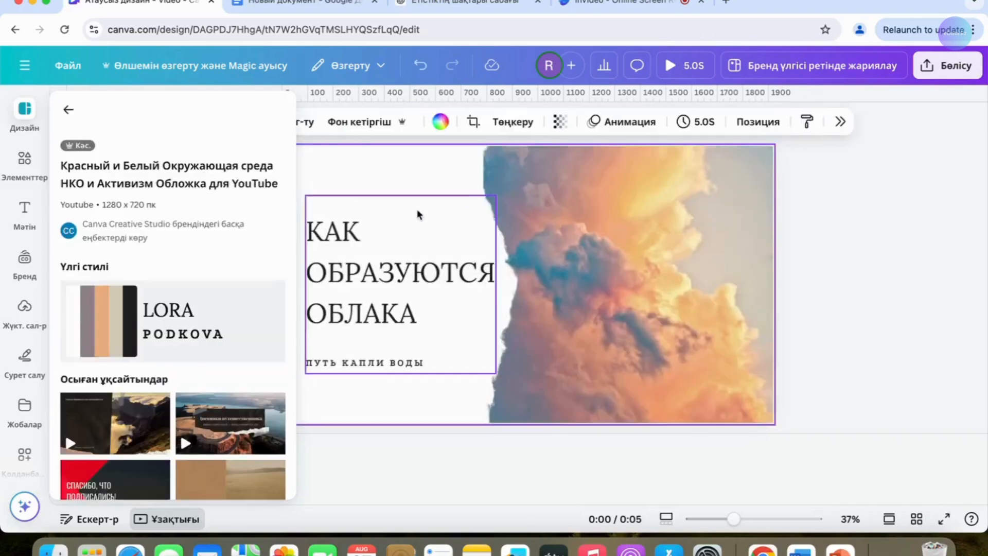
{"action": "left_click", "coordinate": [581, 203]}
{"action": "left_click", "coordinate": [390, 252]}
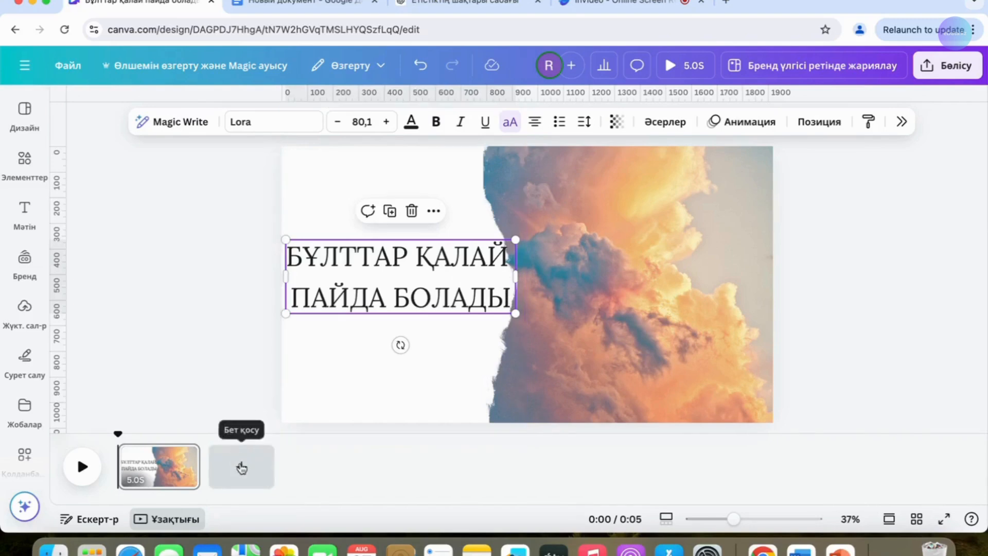
- Add a second page and search the elements for "бұлттар", limiting the results to videos
{"action": "left_click", "coordinate": [241, 466]}
{"action": "left_click", "coordinate": [24, 158]}
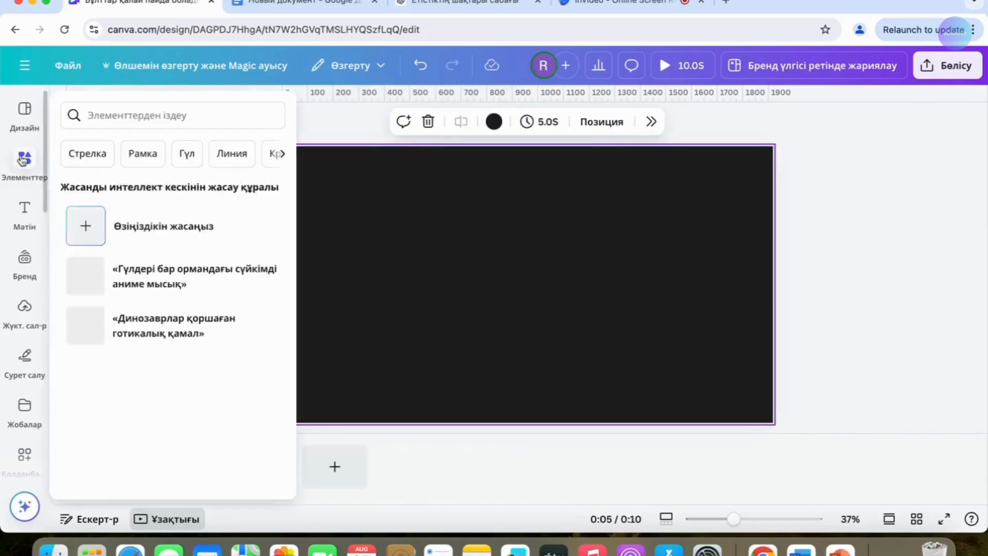
{"action": "left_click", "coordinate": [194, 110]}
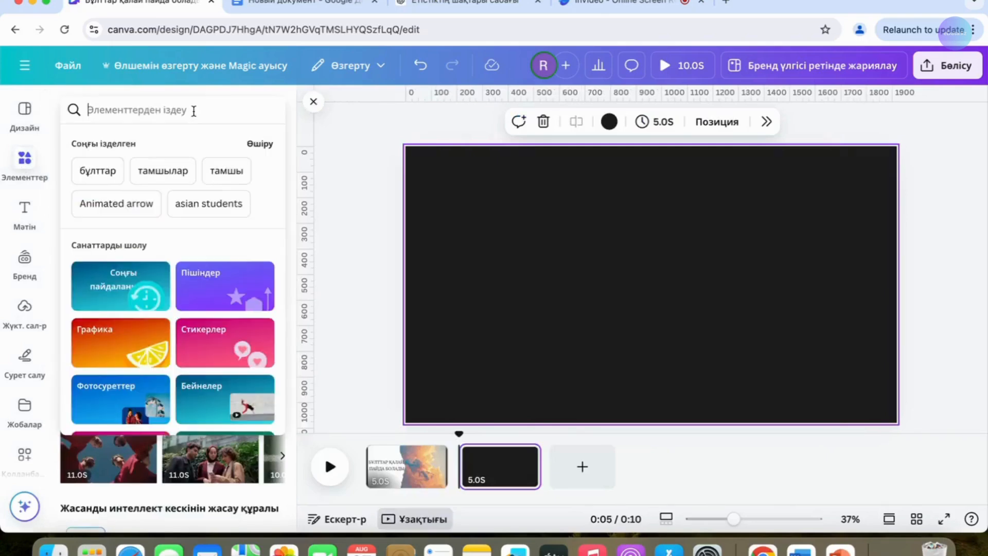
{"action": "left_click", "coordinate": [97, 171]}
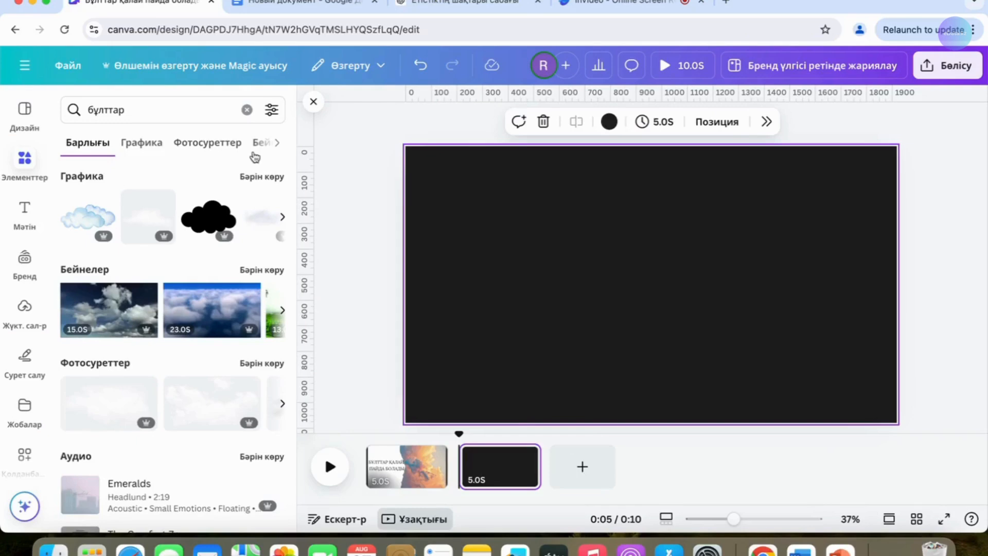
{"action": "left_click", "coordinate": [265, 147]}
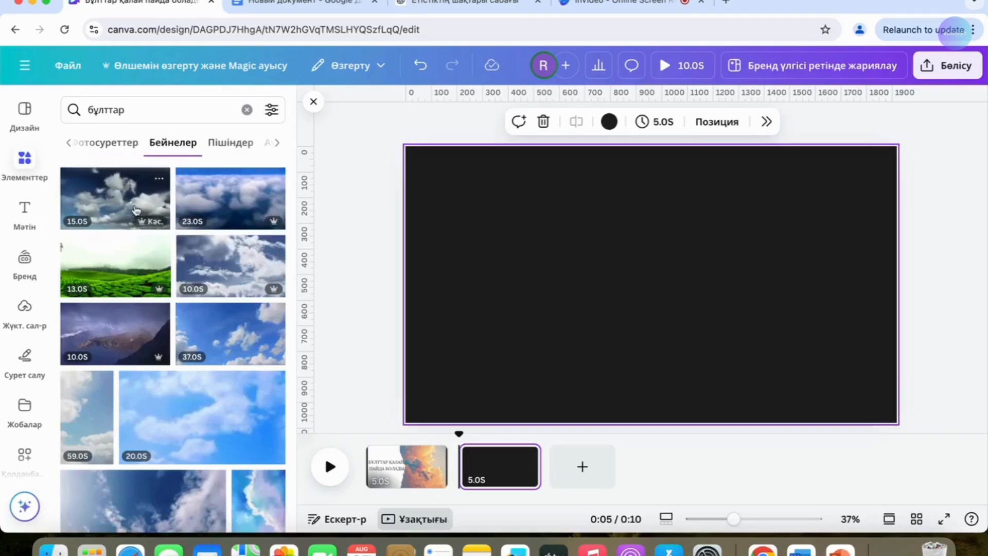
- Insert the 15-second dark-sky clouds video on the second page and set it as the page background
{"action": "left_click", "coordinate": [135, 210]}
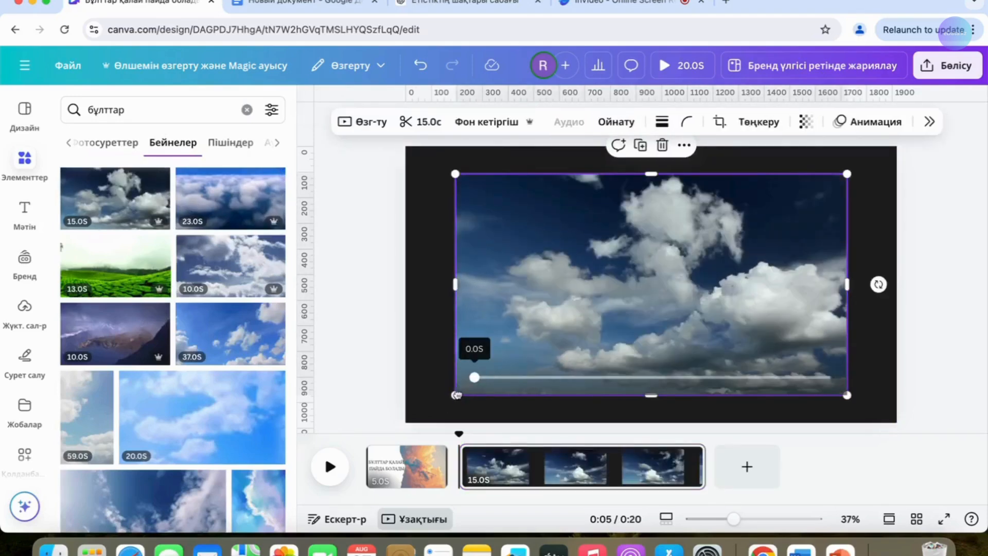
{"action": "right_click", "coordinate": [554, 341]}
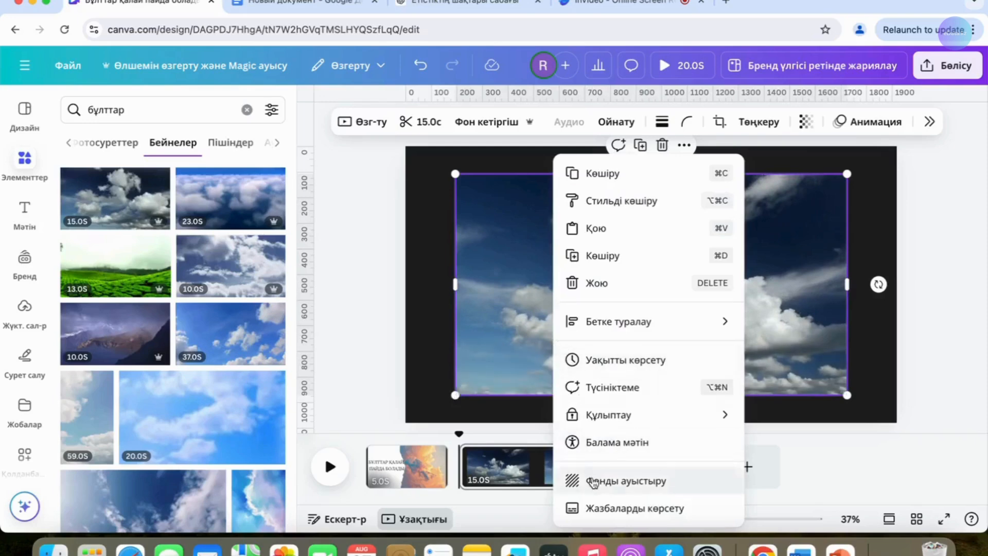
{"action": "left_click", "coordinate": [594, 483]}
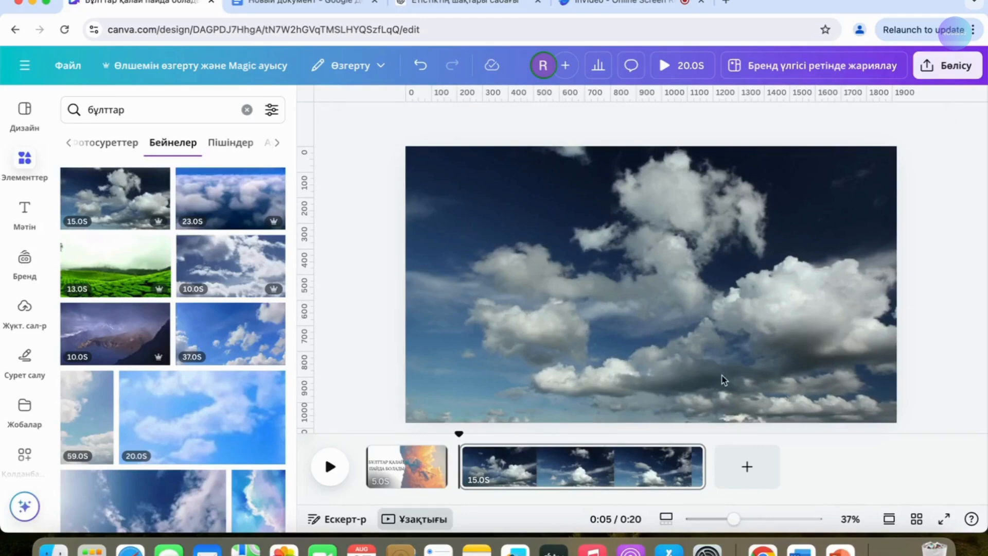
- Add a third page and fill it with the 23-second video of clouds seen from above
{"action": "left_click", "coordinate": [747, 466]}
{"action": "left_click_drag", "start_coordinate": [220, 207], "coordinate": [638, 402]}
{"action": "left_click_drag", "start_coordinate": [738, 421], "coordinate": [767, 466]}
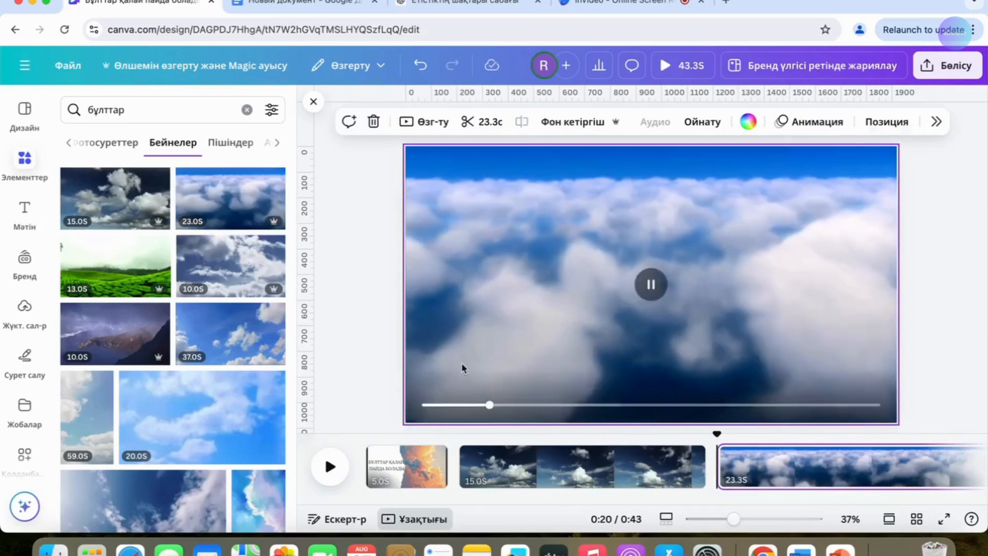
{"action": "left_click", "coordinate": [420, 66]}
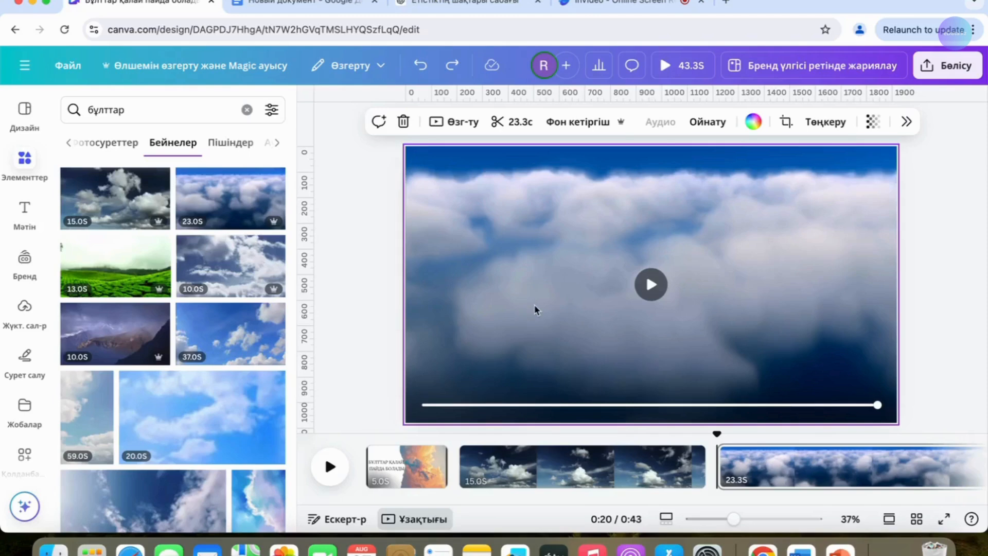
- Add a blue rectangle to the third page and reshape it into a wide caption bar, about 1080 × 260 px, in the lower-left corner
{"action": "key", "text": "r"}
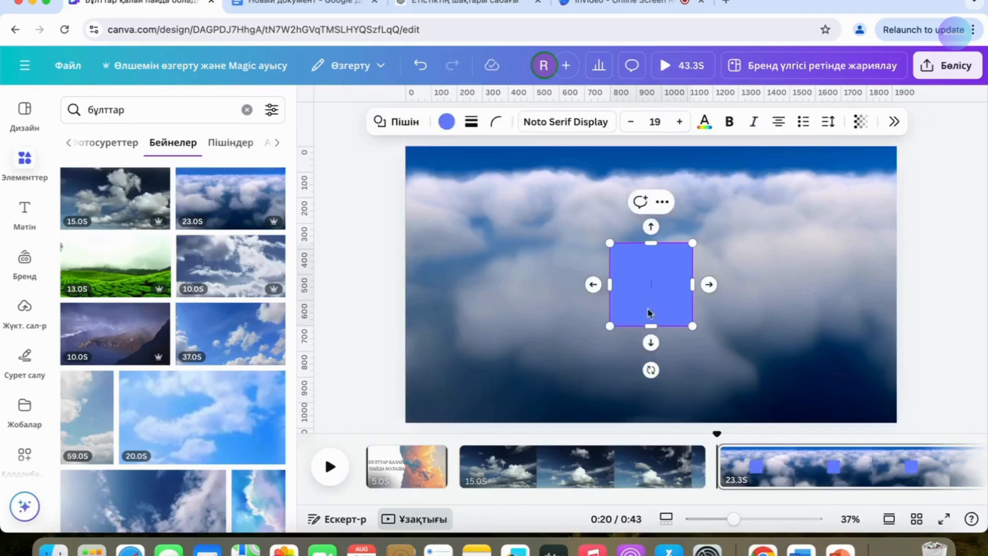
{"action": "left_click_drag", "start_coordinate": [610, 326], "coordinate": [405, 394]}
{"action": "left_click_drag", "start_coordinate": [691, 242], "coordinate": [681, 327]}
{"action": "left_click_drag", "start_coordinate": [585, 370], "coordinate": [589, 389]}
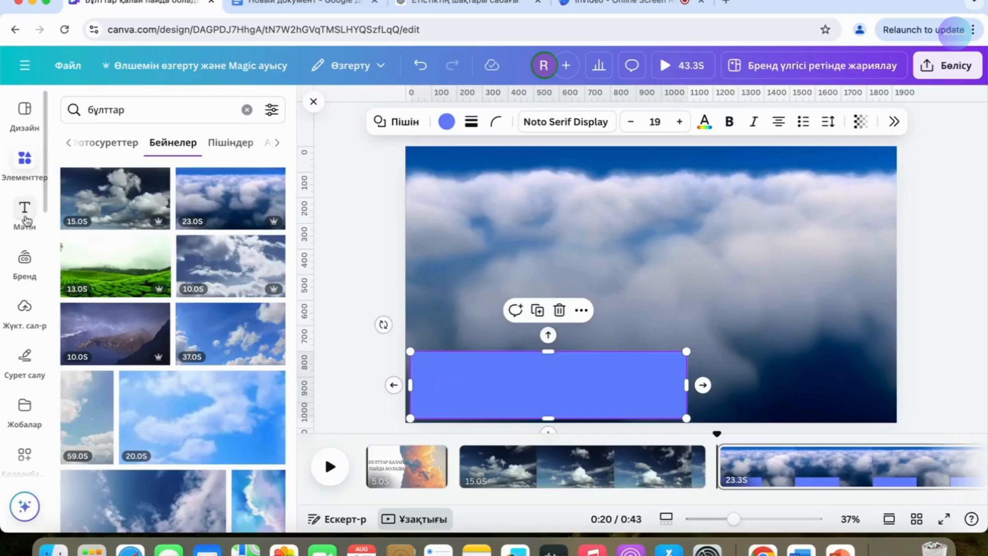
- Add a body text box and fill it with the cloud definition starting "Бұлттар – атмосферадағы су буынан", placed over the blue bar
{"action": "left_click", "coordinate": [25, 212]}
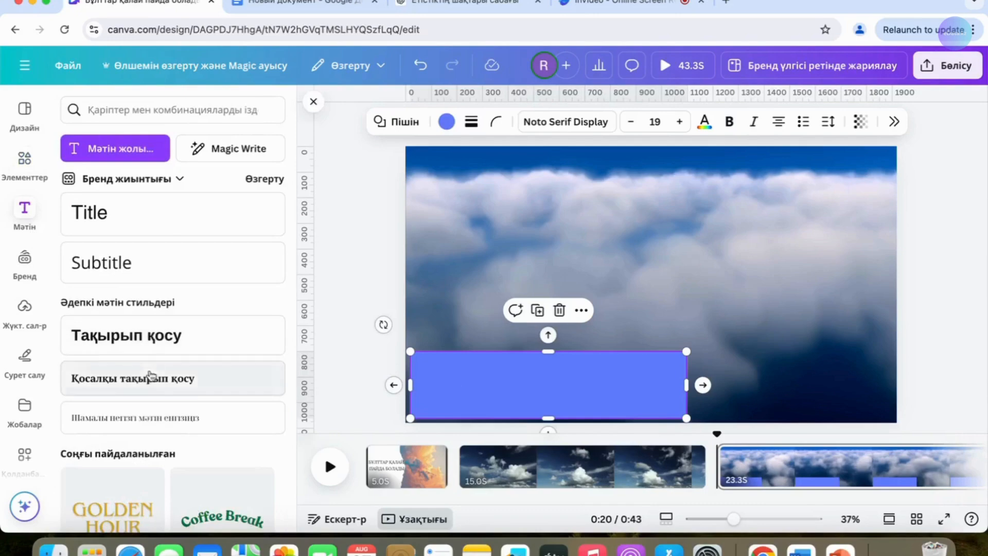
{"action": "left_click", "coordinate": [136, 417]}
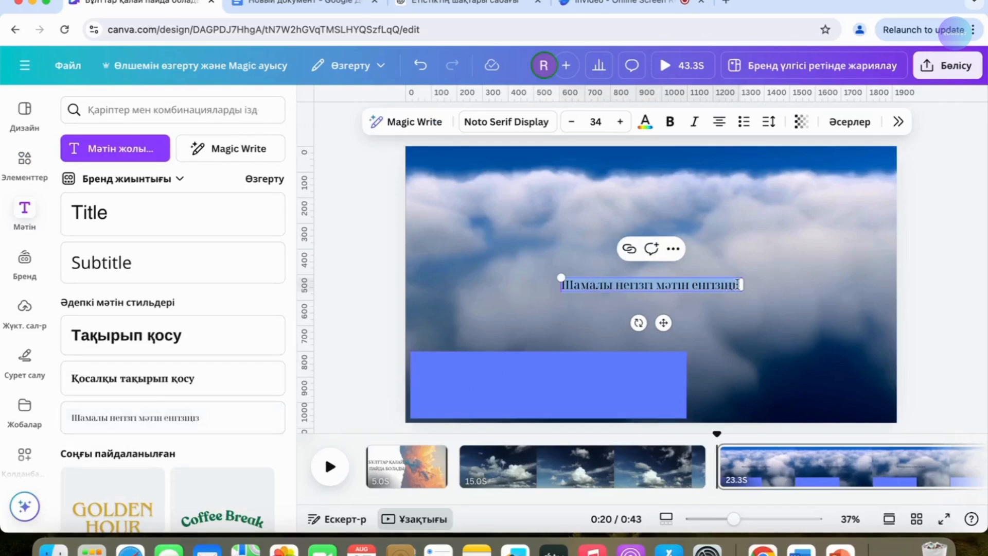
{"action": "left_click", "coordinate": [737, 284]}
{"action": "left_click", "coordinate": [562, 285]}
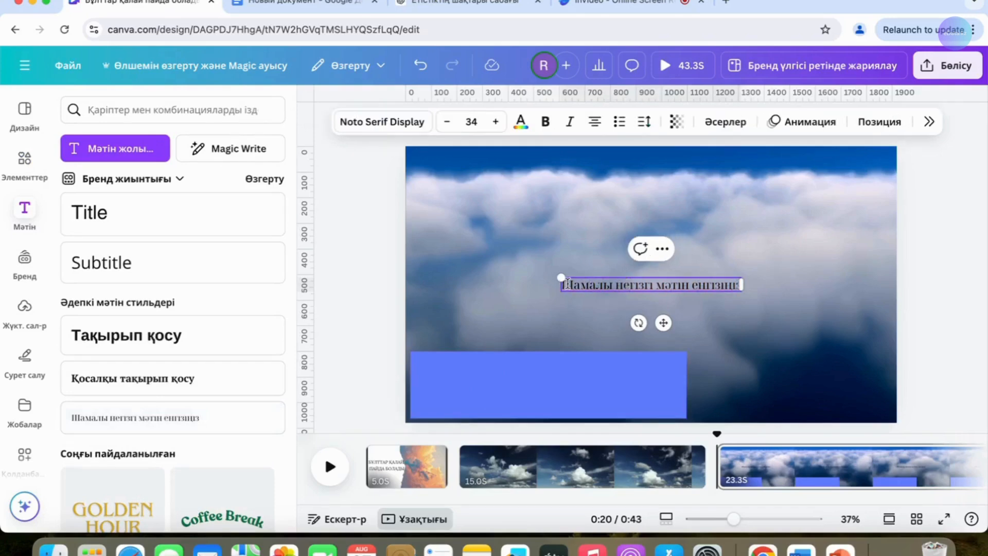
{"action": "key", "text": "ctrl+a"}
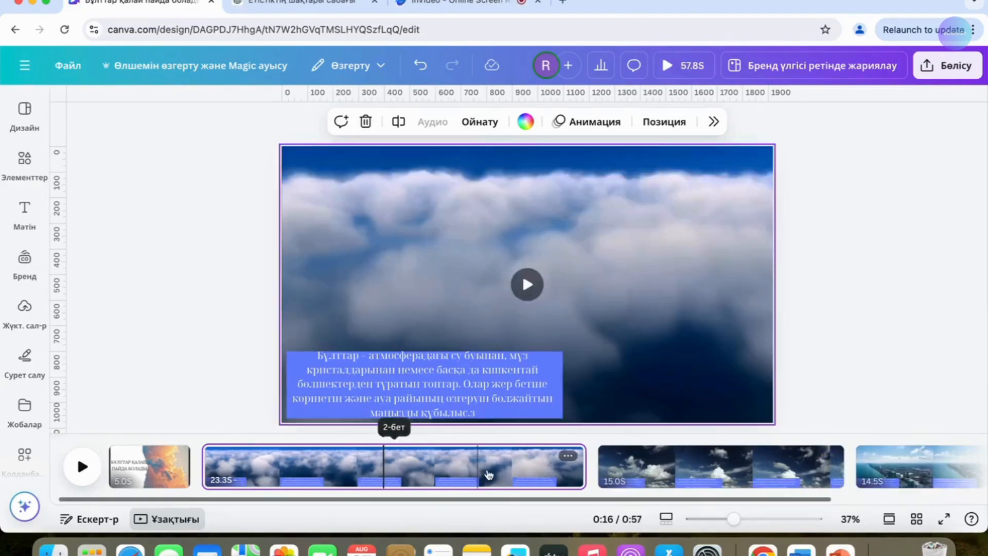
- Fill the blank 5-second page with the pink-orange sunset clouds photo and shorten the opening title page to 4.4 seconds
{"action": "scroll", "coordinate": [489, 473], "scroll_direction": "right", "scroll_amount": 5}
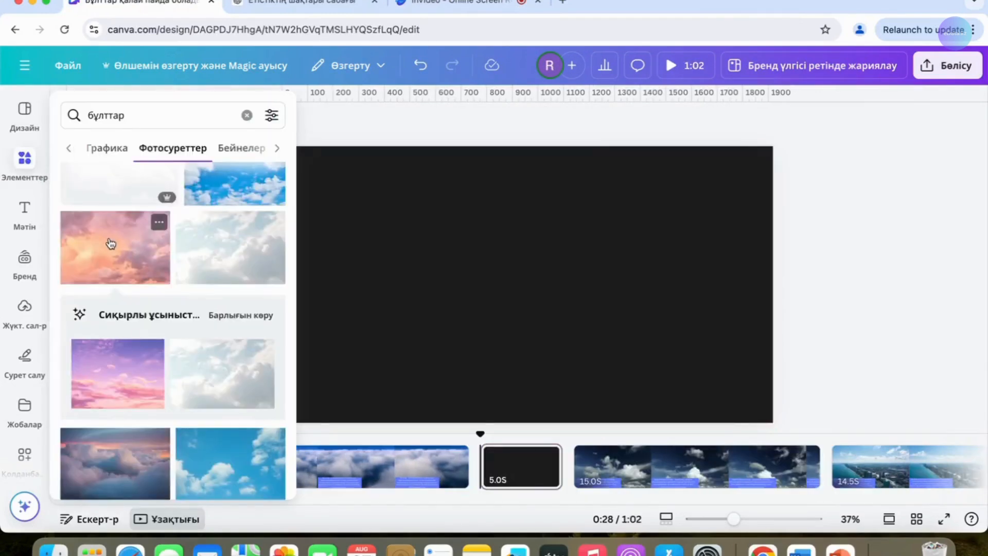
{"action": "left_click_drag", "start_coordinate": [110, 243], "coordinate": [504, 446]}
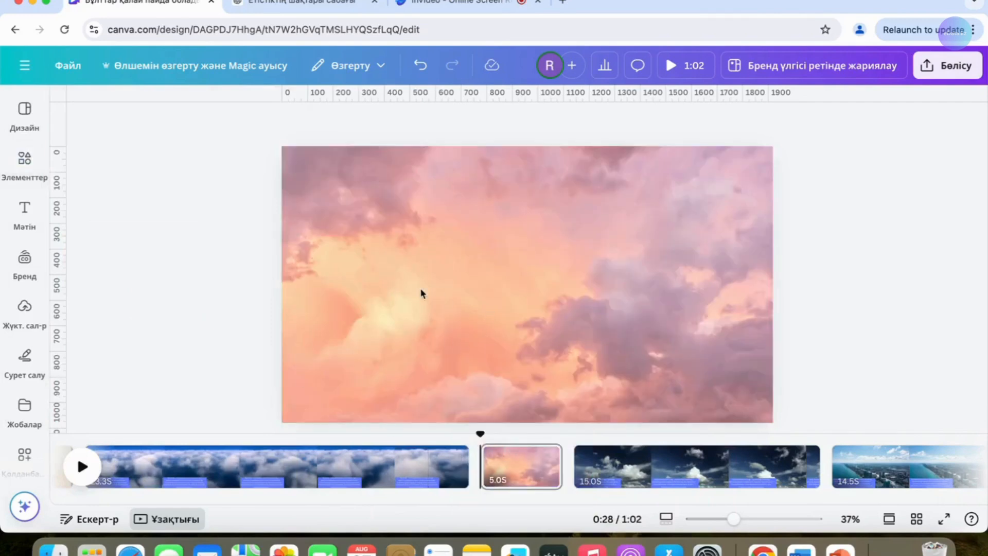
{"action": "scroll", "coordinate": [257, 466], "scroll_direction": "left", "scroll_amount": 3}
{"action": "left_click", "coordinate": [154, 473]}
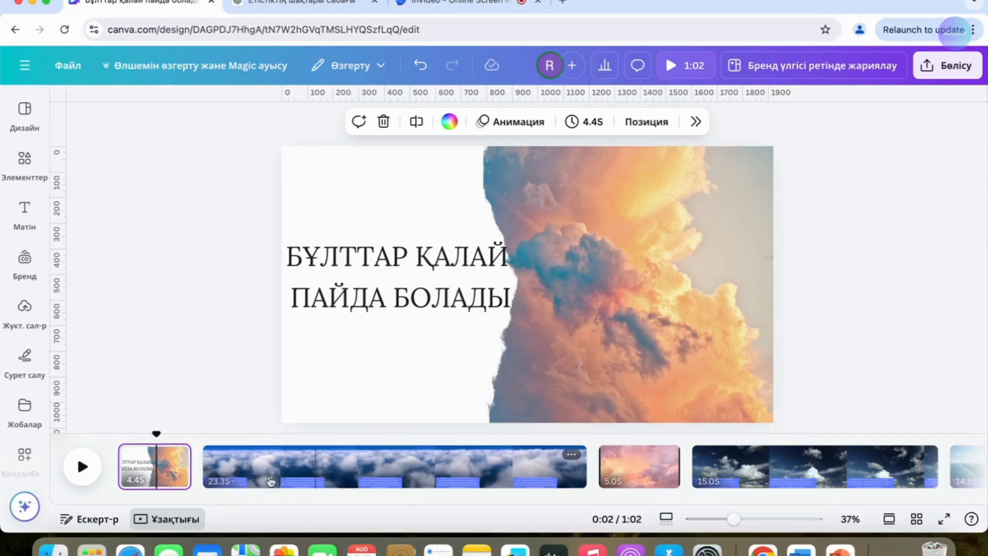
- Limit the cloud-definition text's timing to about the first quarter of the 23.3-second clip and scale the text down to size 27,7
{"action": "left_click", "coordinate": [276, 481]}
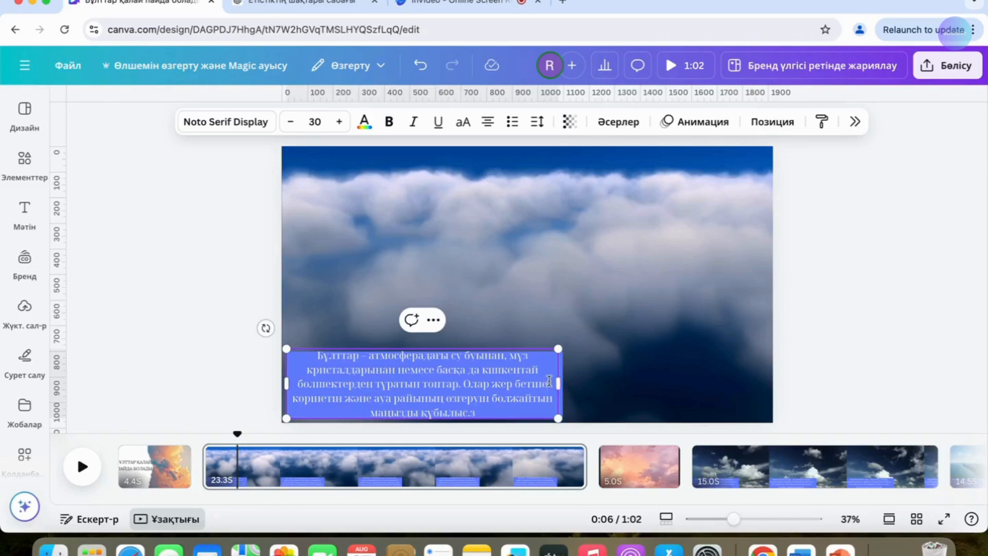
{"action": "left_click", "coordinate": [433, 319]}
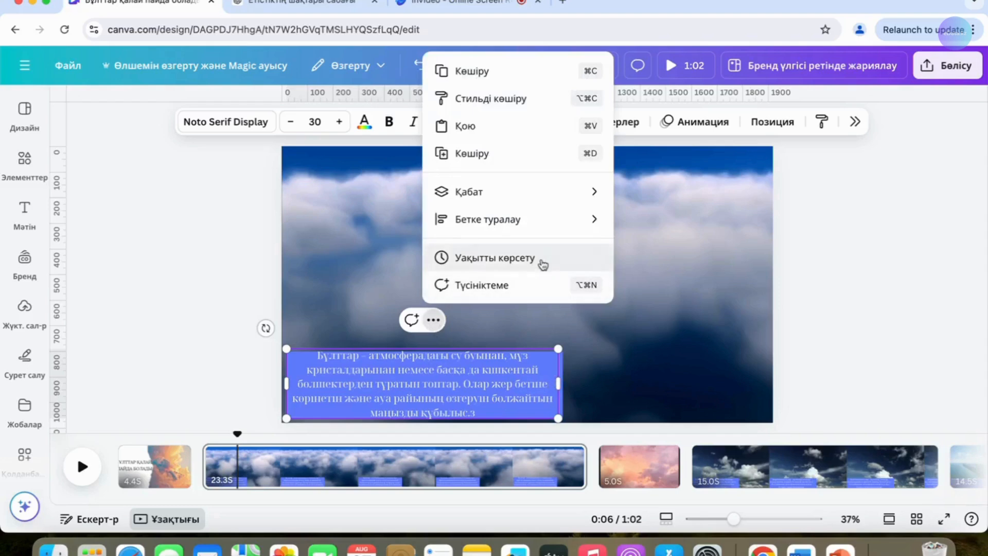
{"action": "left_click", "coordinate": [543, 264]}
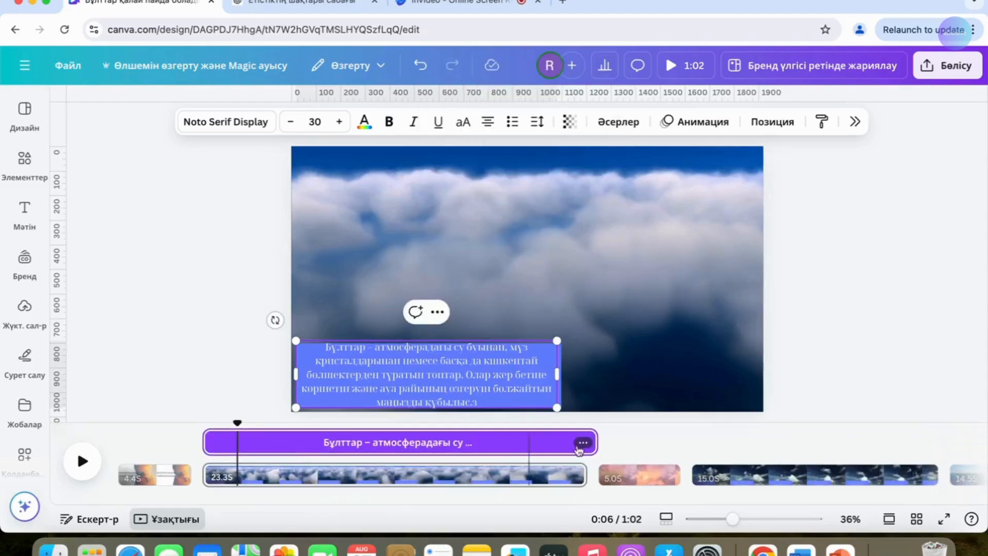
{"action": "mouse_move", "coordinate": [592, 446]}
{"action": "left_click_drag", "start_coordinate": [590, 444], "coordinate": [288, 442]}
{"action": "left_click_drag", "start_coordinate": [556, 354], "coordinate": [542, 354]}
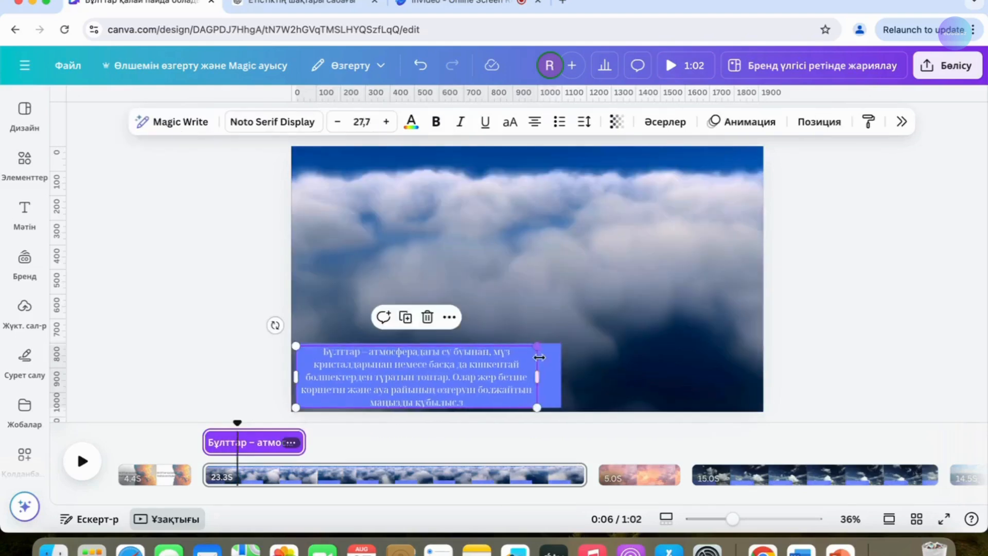
- Shorten the blue caption bar's timing on the same clip to match the cloud-definition text
{"action": "left_click", "coordinate": [553, 369]}
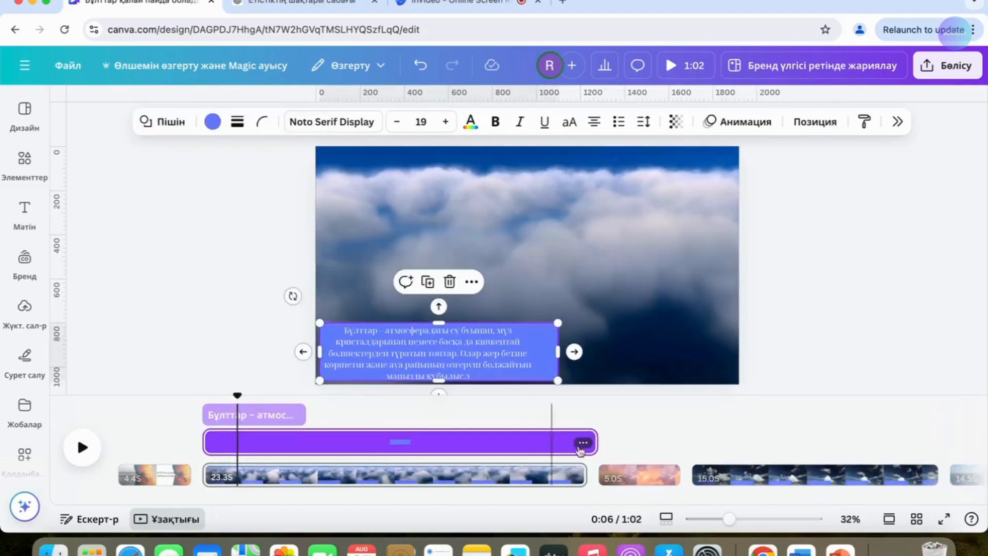
{"action": "left_click_drag", "start_coordinate": [588, 444], "coordinate": [296, 454]}
{"action": "left_click_drag", "start_coordinate": [298, 454], "coordinate": [300, 453]}
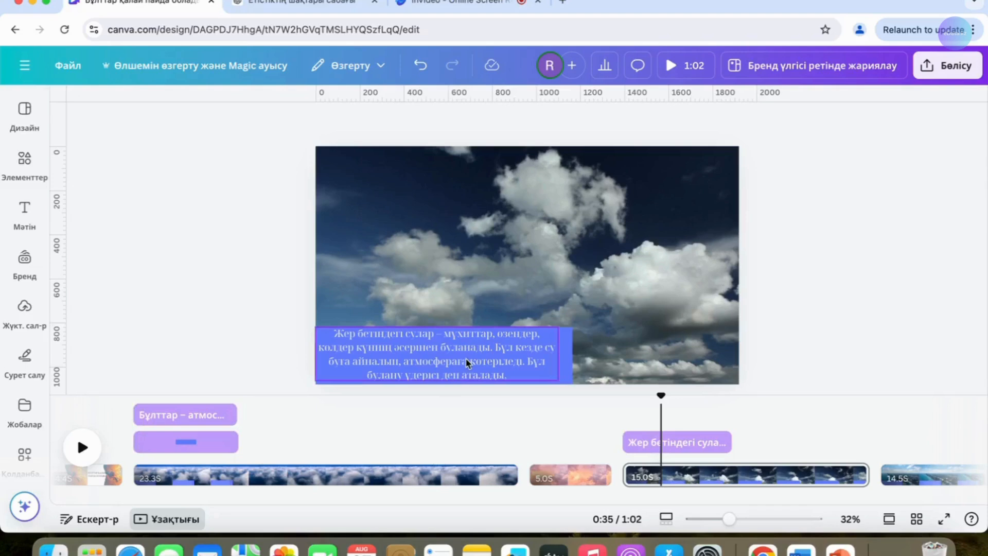
- Shorten the timings of the blue bar and the "Жер бетіндегі сулар" text on the 15-second page to matching lengths
{"action": "left_click", "coordinate": [562, 362]}
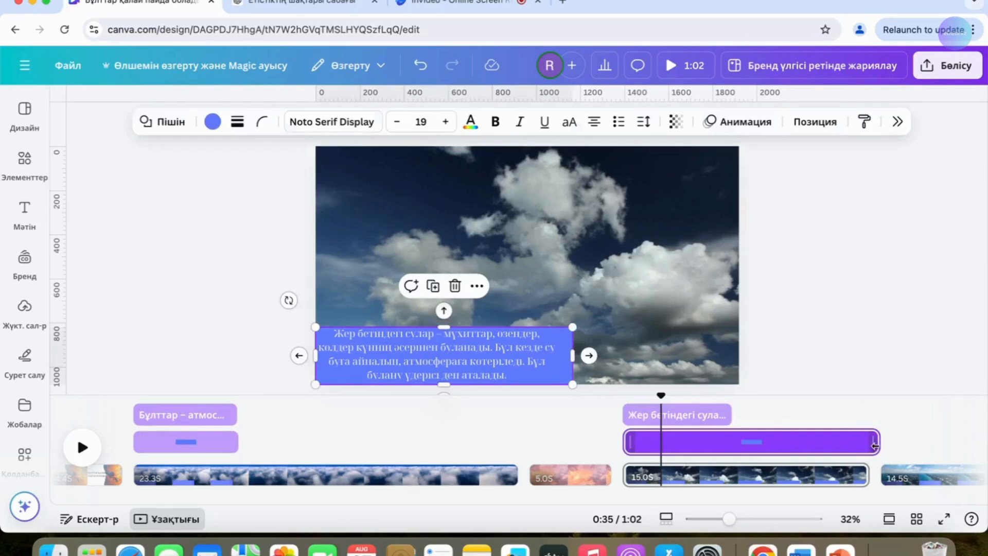
{"action": "left_click_drag", "start_coordinate": [873, 442], "coordinate": [729, 449]}
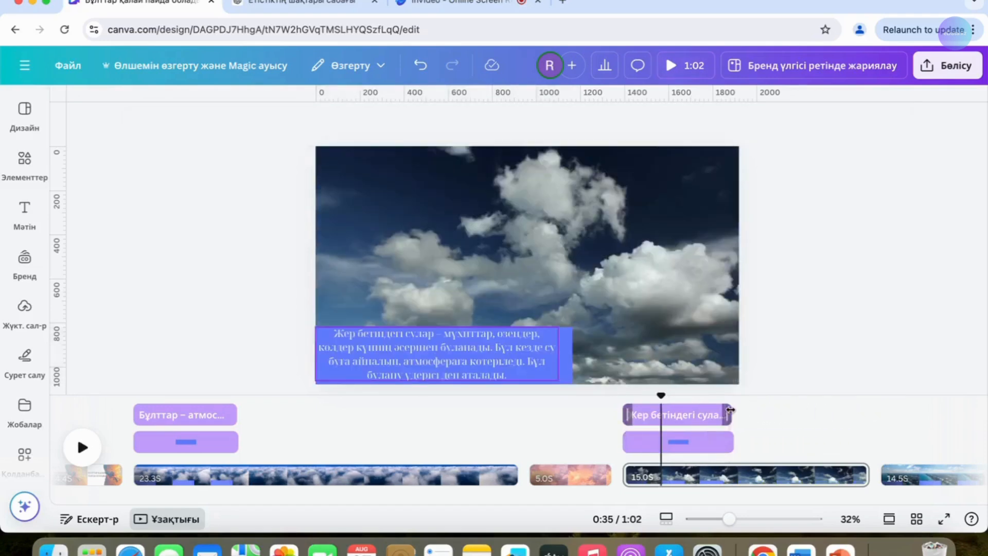
{"action": "left_click_drag", "start_coordinate": [726, 413], "coordinate": [718, 444]}
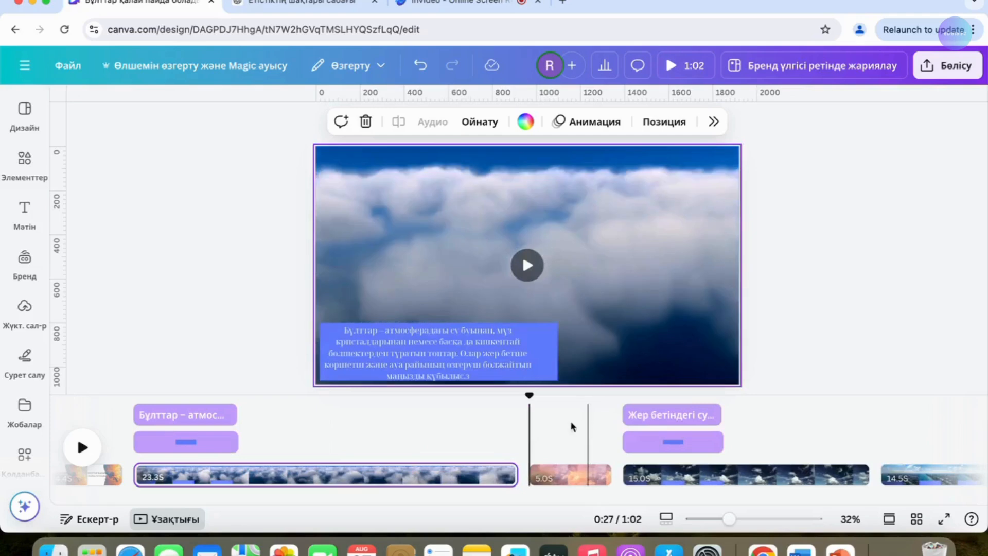
- Shorten the 23.3-second cloud clip to 12.3 seconds and start its trimmed section further into the footage
{"action": "left_click_drag", "start_coordinate": [498, 481], "coordinate": [332, 475]}
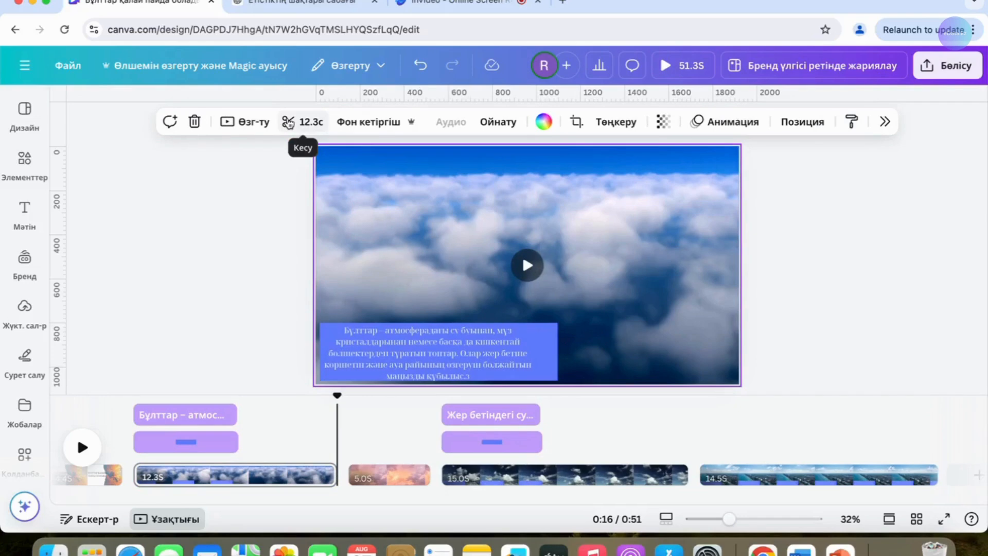
{"action": "left_click", "coordinate": [289, 124]}
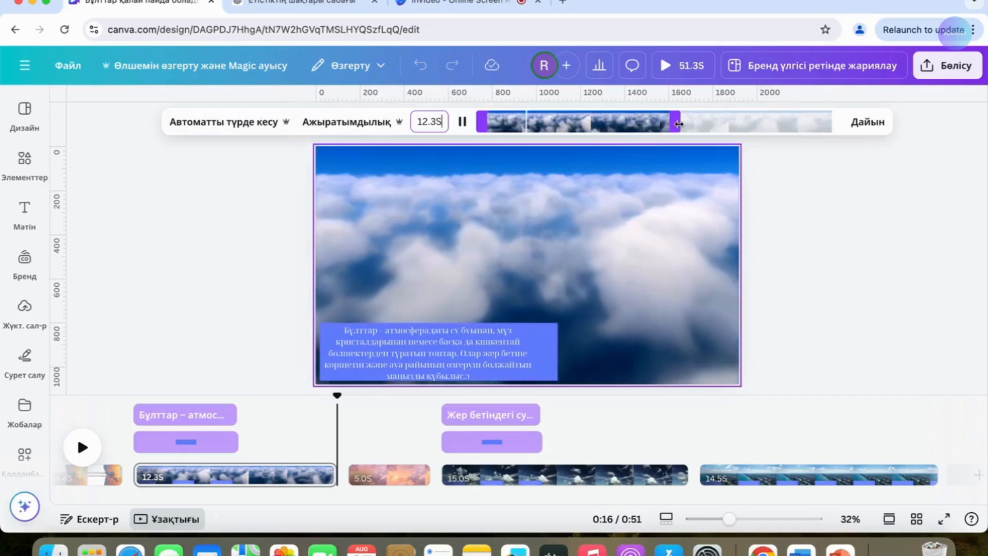
{"action": "left_click_drag", "start_coordinate": [667, 124], "coordinate": [729, 120]}
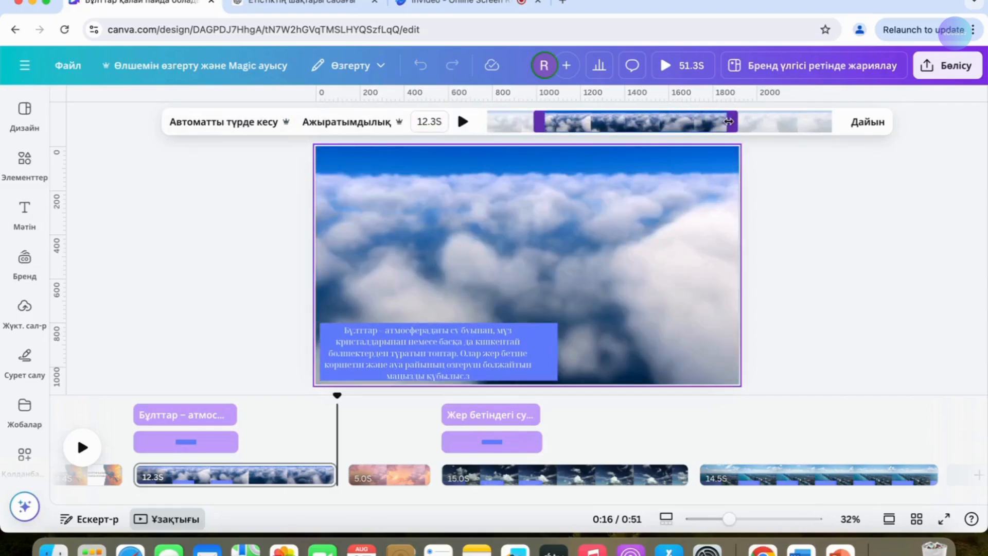
{"action": "left_click_drag", "start_coordinate": [728, 120], "coordinate": [707, 125]}
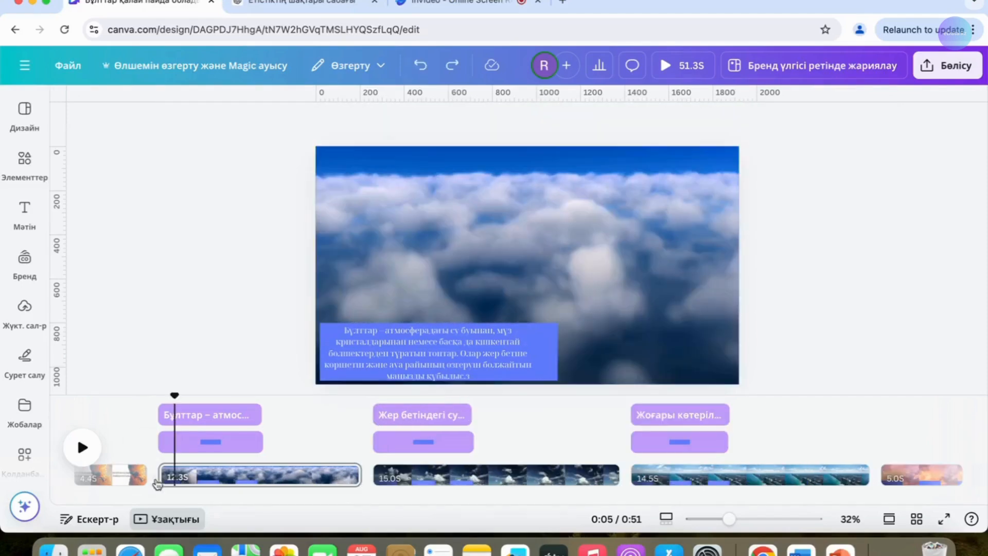
- Add the "Ауыстыру" transition between the opening title page and the first cloud clip
{"action": "mouse_move", "coordinate": [157, 483]}
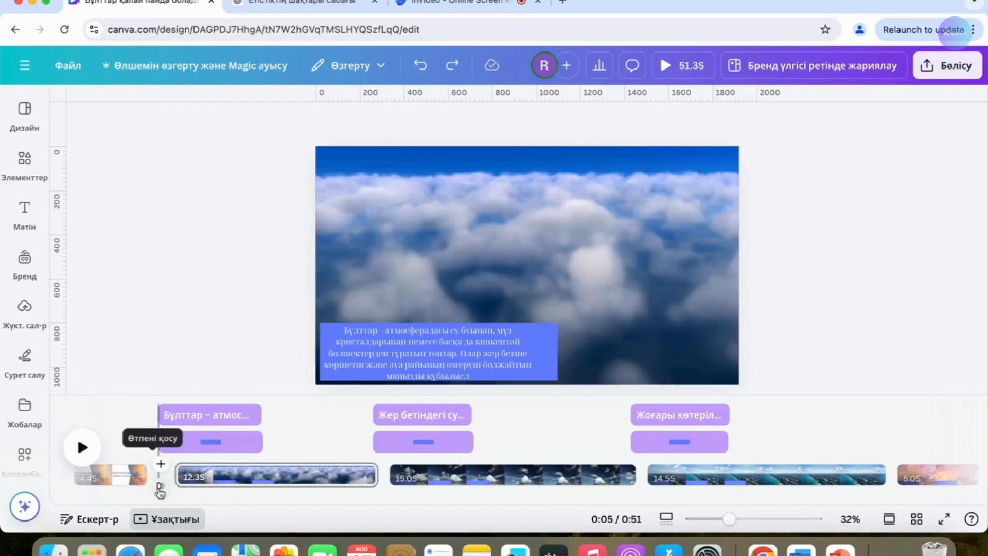
{"action": "left_click", "coordinate": [159, 487]}
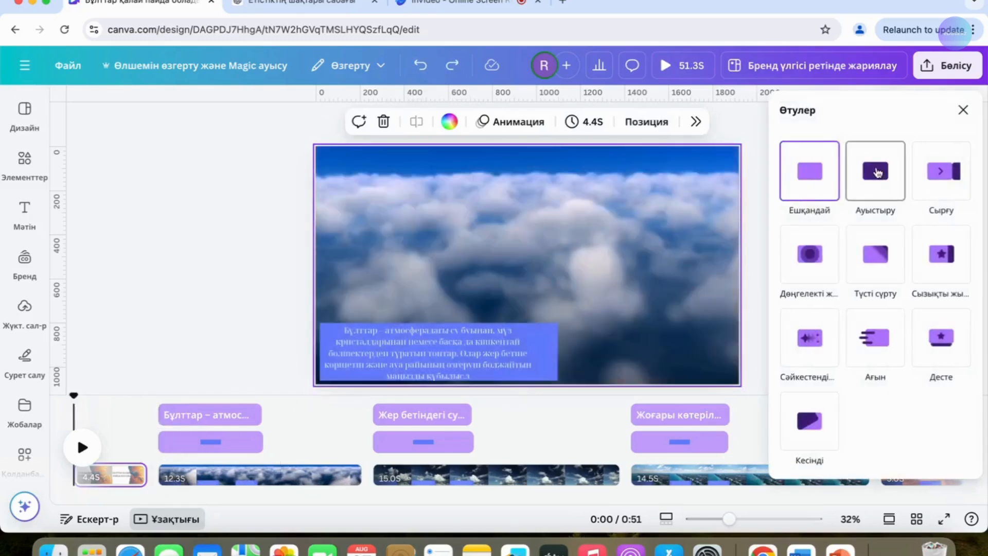
{"action": "left_click", "coordinate": [877, 173]}
- Apply the photo zoom animation to the torn-paper image behind the title on the opening page
{"action": "left_click", "coordinate": [329, 319]}
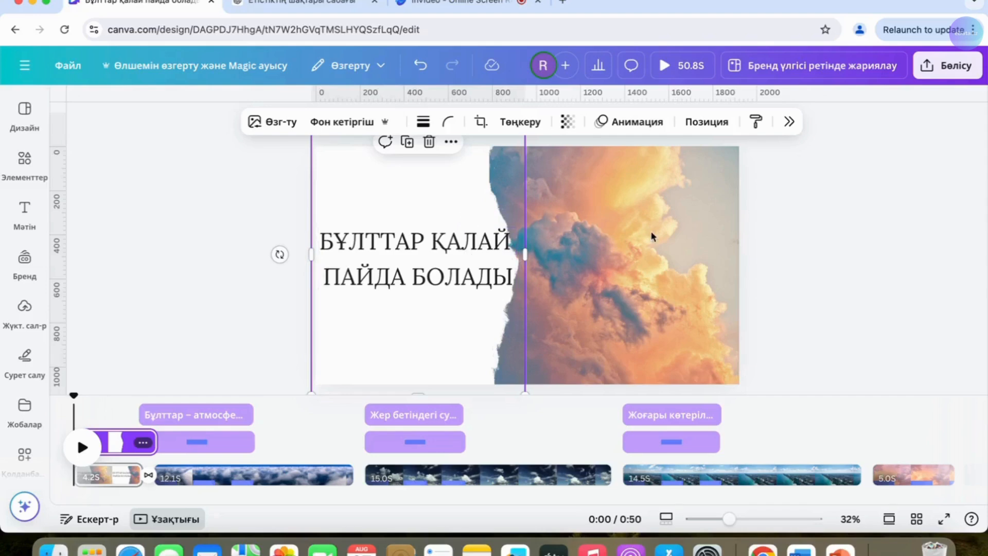
{"action": "left_click", "coordinate": [629, 124]}
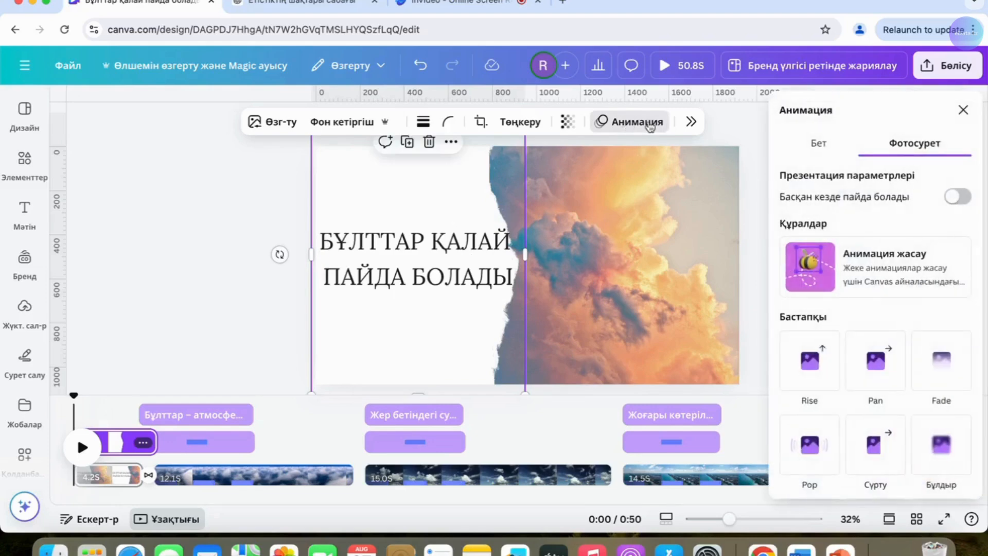
{"action": "scroll", "coordinate": [844, 353], "scroll_direction": "down", "scroll_amount": 15}
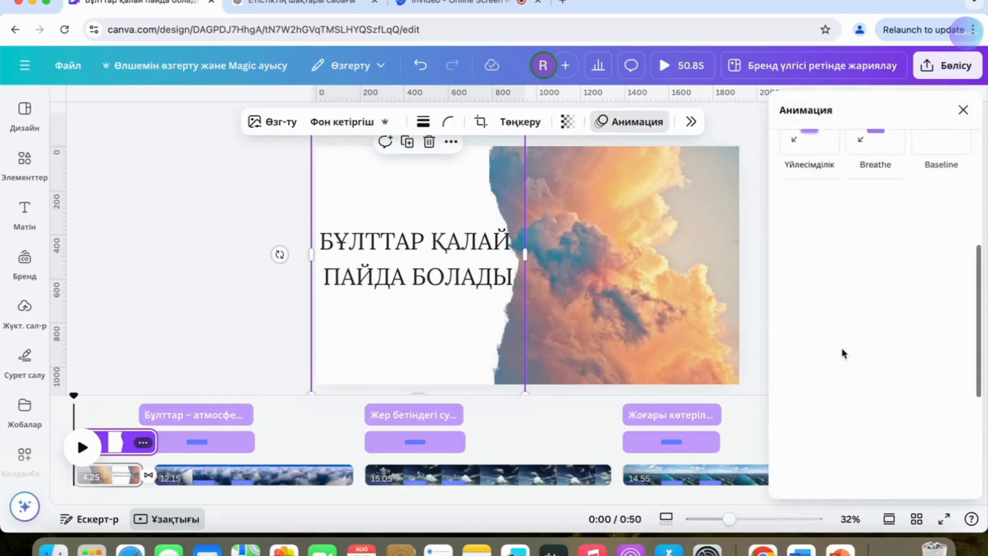
{"action": "scroll", "coordinate": [843, 353], "scroll_direction": "down", "scroll_amount": 5}
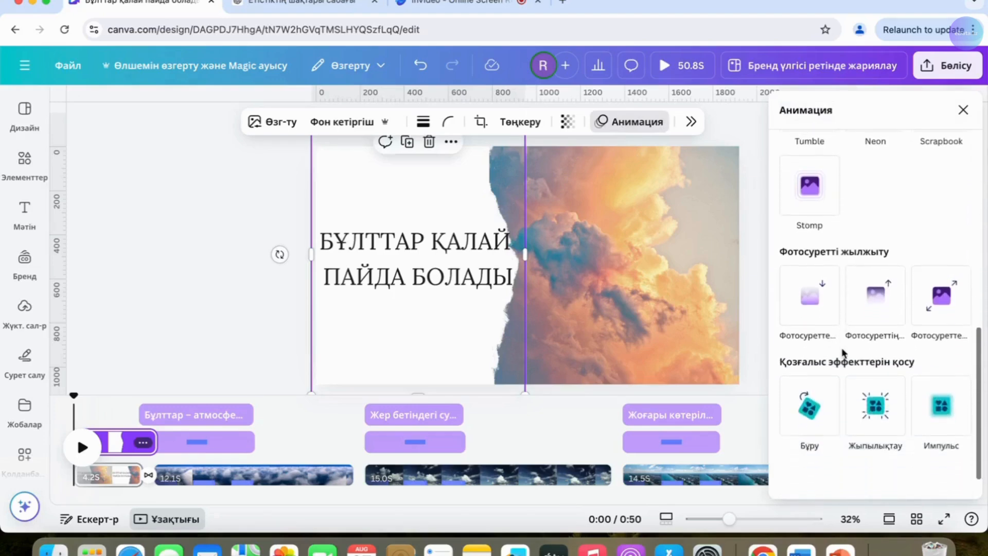
{"action": "left_click", "coordinate": [885, 273]}
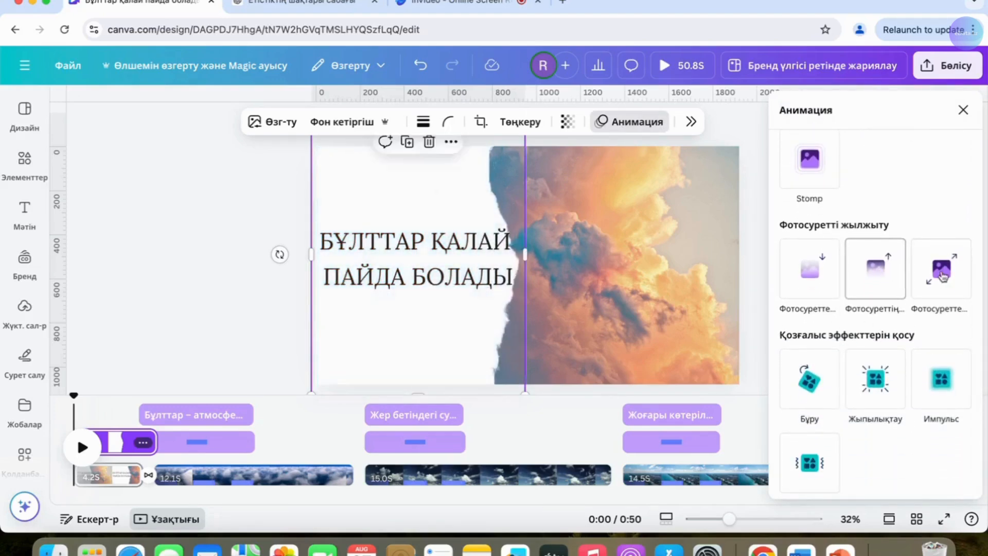
{"action": "left_click", "coordinate": [942, 276]}
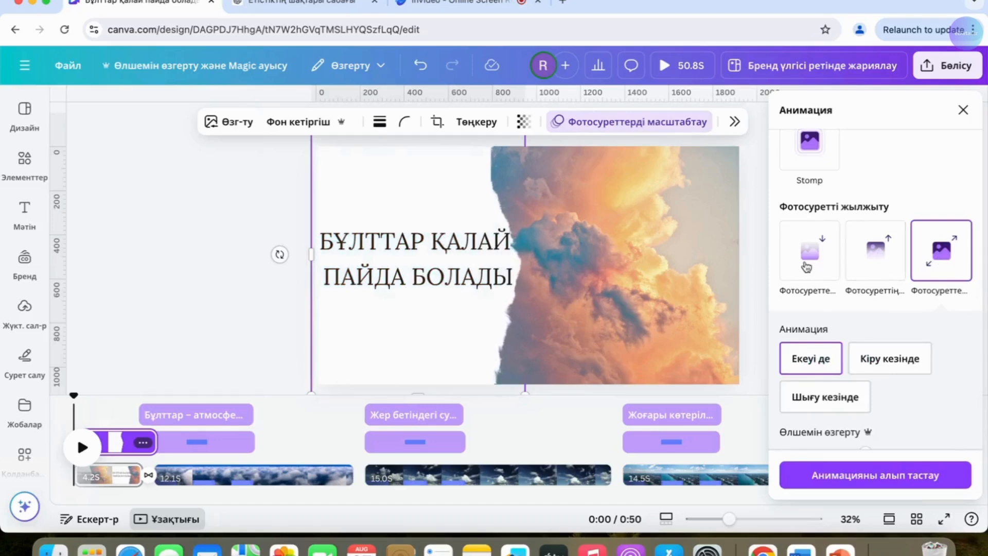
- Show the recently used audio tracks and listen to "New Era" and the "Uplifting Background Indie" track
{"action": "left_click", "coordinate": [128, 170]}
{"action": "left_click", "coordinate": [24, 211]}
{"action": "left_click", "coordinate": [23, 162]}
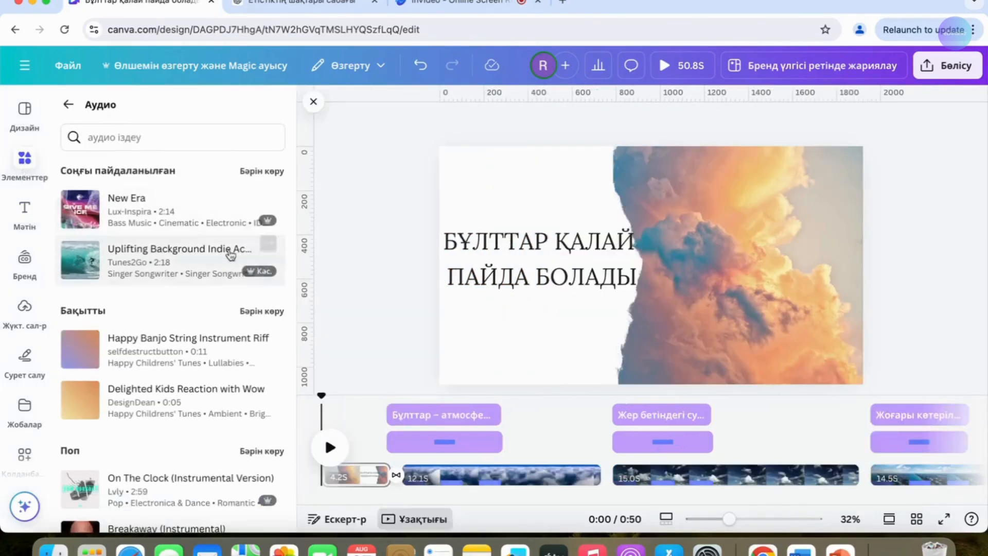
{"action": "left_click", "coordinate": [249, 173]}
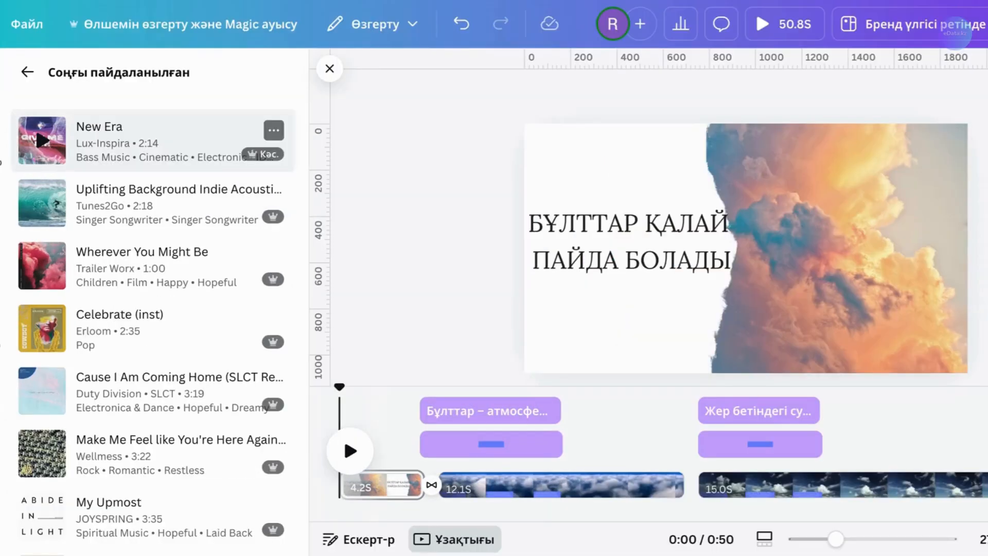
{"action": "left_click", "coordinate": [42, 140]}
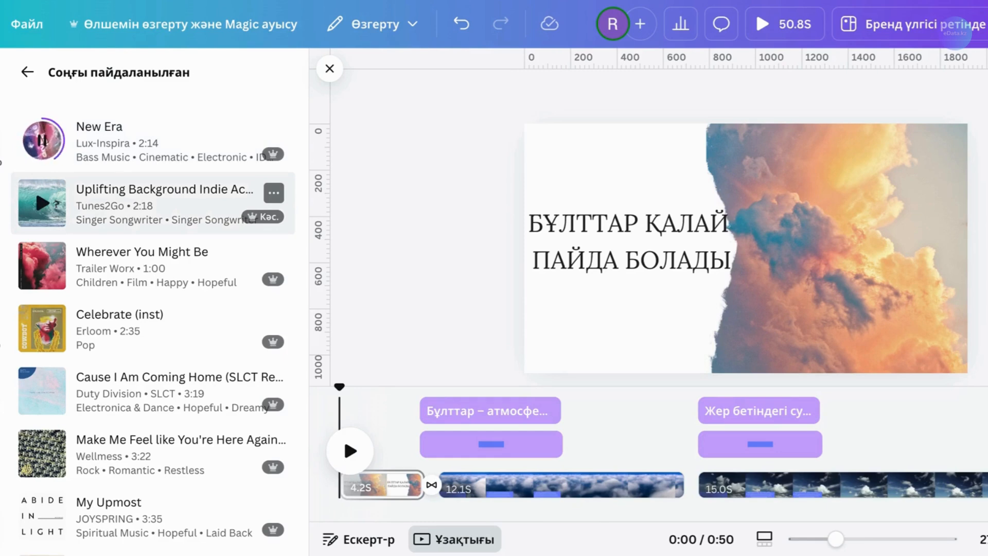
{"action": "left_click", "coordinate": [42, 204]}
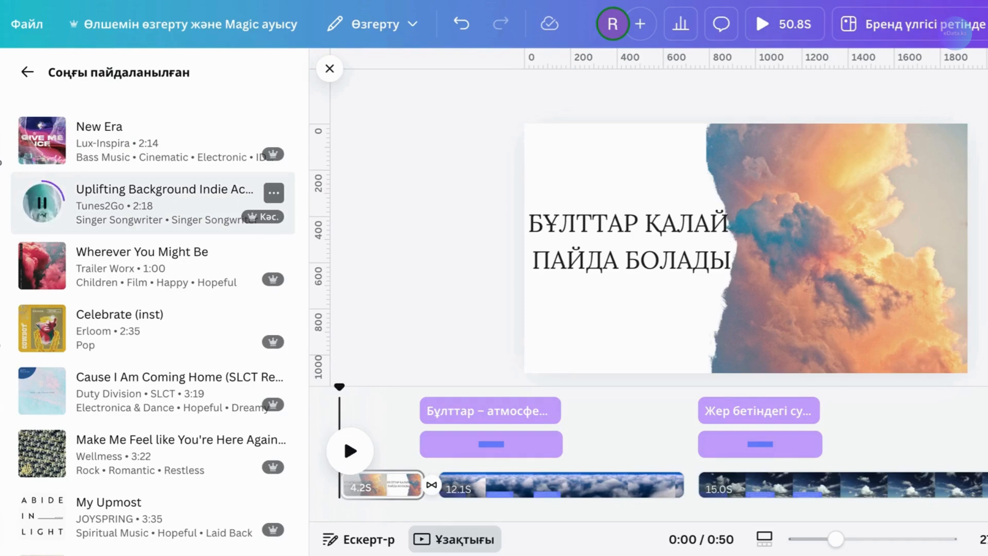
{"action": "left_click", "coordinate": [43, 205]}
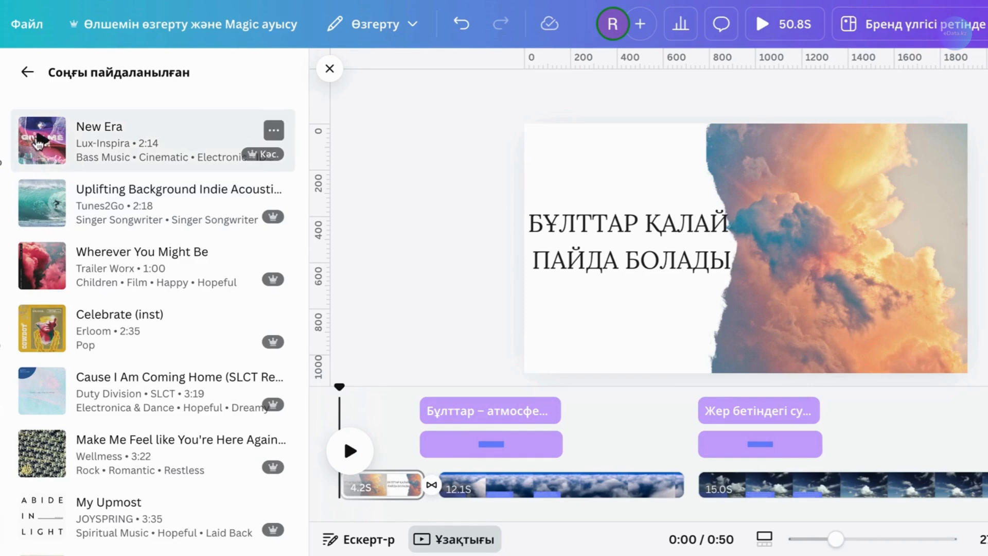
- Add the "New Era" track as background music under the whole video and set its volume to 51
{"action": "left_click_drag", "start_coordinate": [35, 134], "coordinate": [371, 485]}
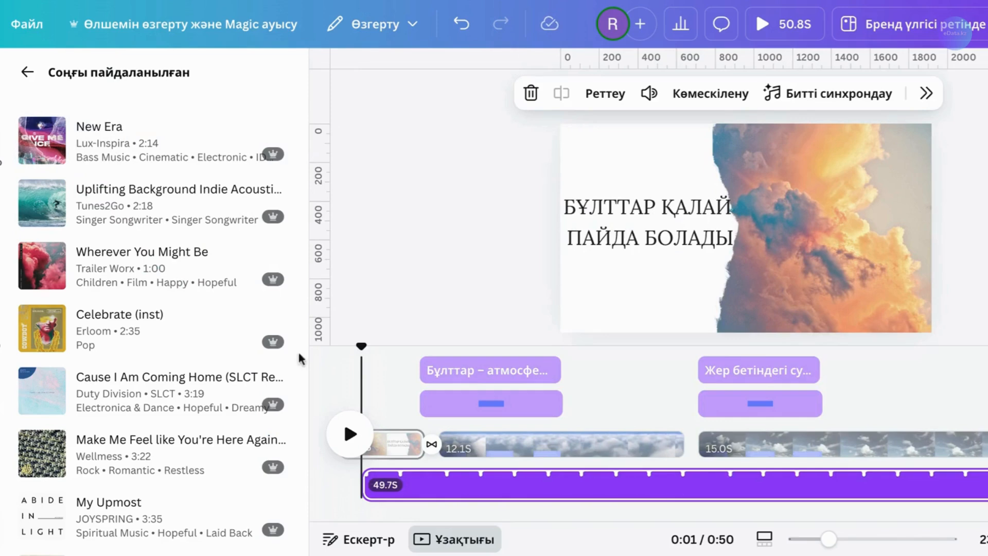
{"action": "left_click", "coordinate": [327, 69]}
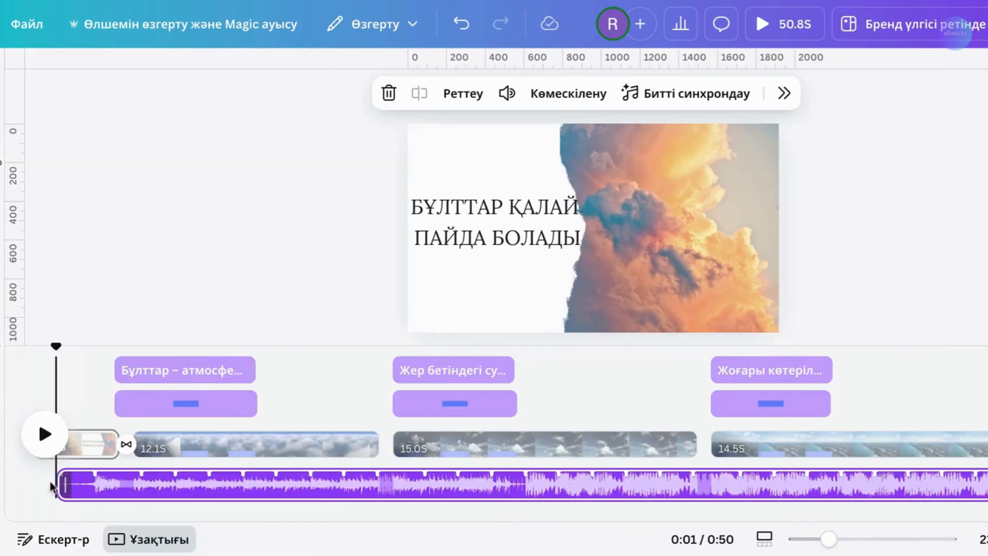
{"action": "right_click", "coordinate": [165, 476]}
{"action": "left_click", "coordinate": [226, 423]}
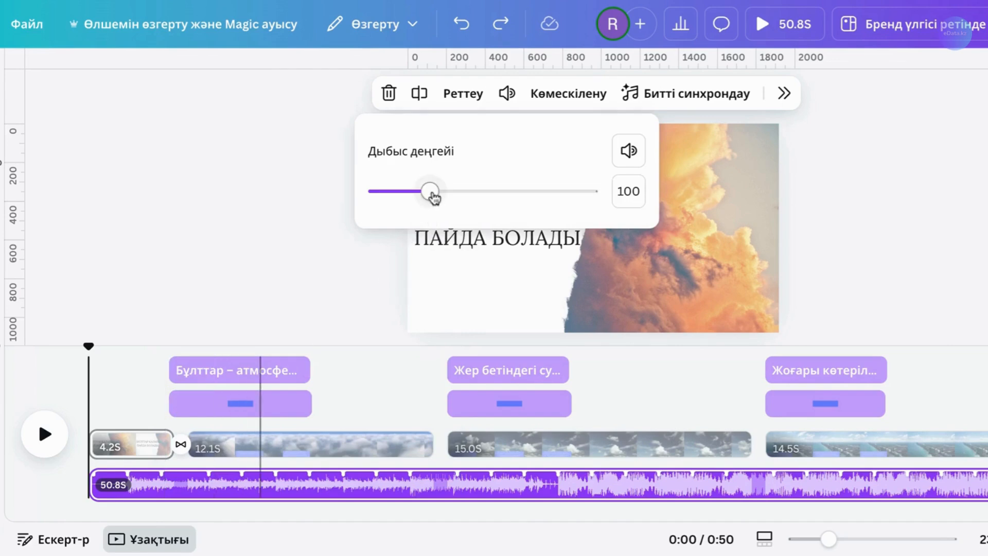
{"action": "left_click_drag", "start_coordinate": [431, 196], "coordinate": [406, 194]}
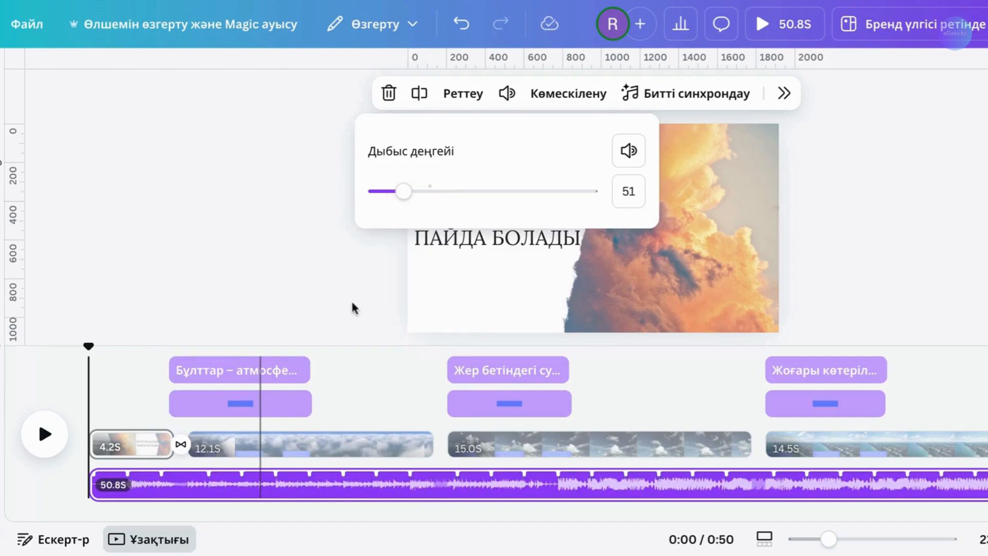
{"action": "left_click", "coordinate": [369, 323]}
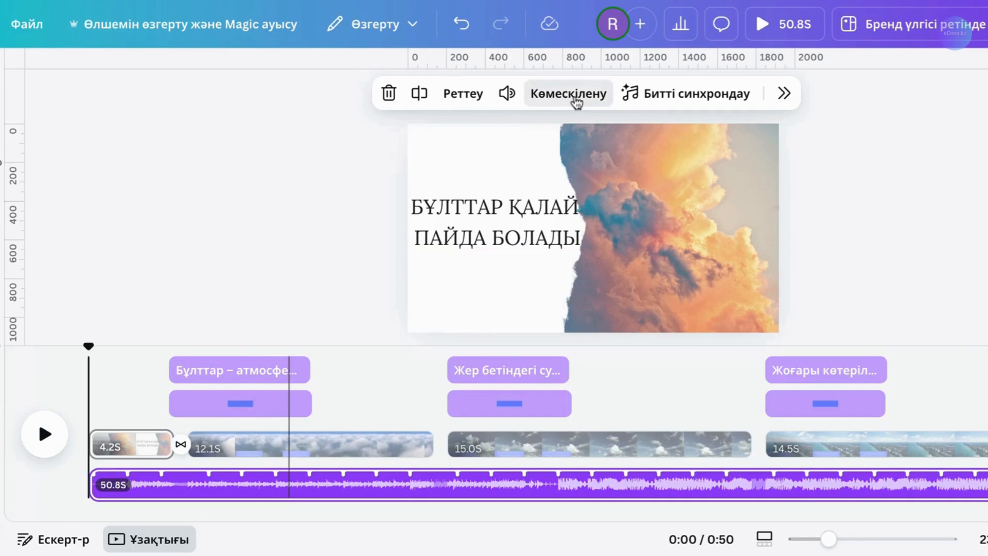
- Give the music a 1.5-second fade-in and a 1.8-second fade-out, and play the video preview
{"action": "left_click", "coordinate": [576, 103]}
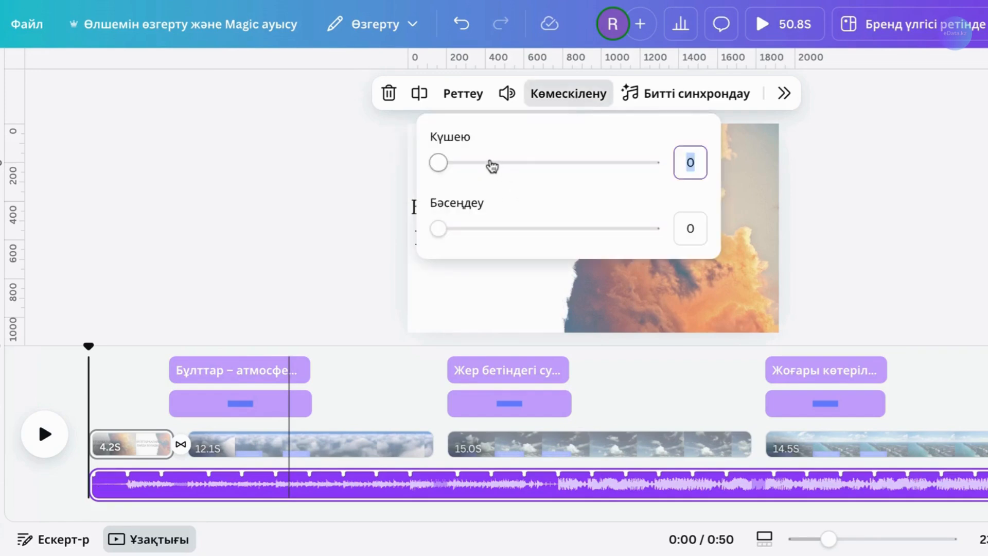
{"action": "left_click", "coordinate": [501, 163]}
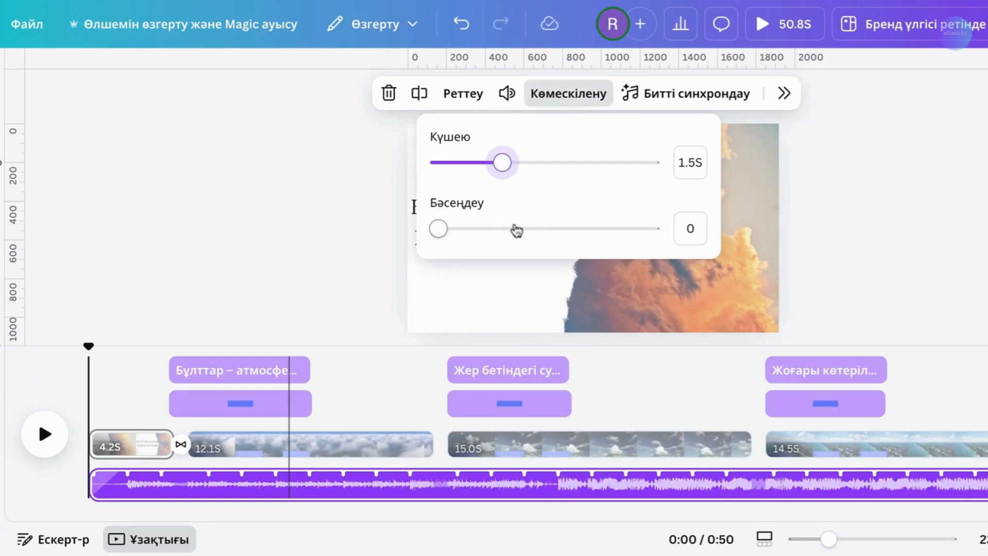
{"action": "left_click", "coordinate": [516, 229]}
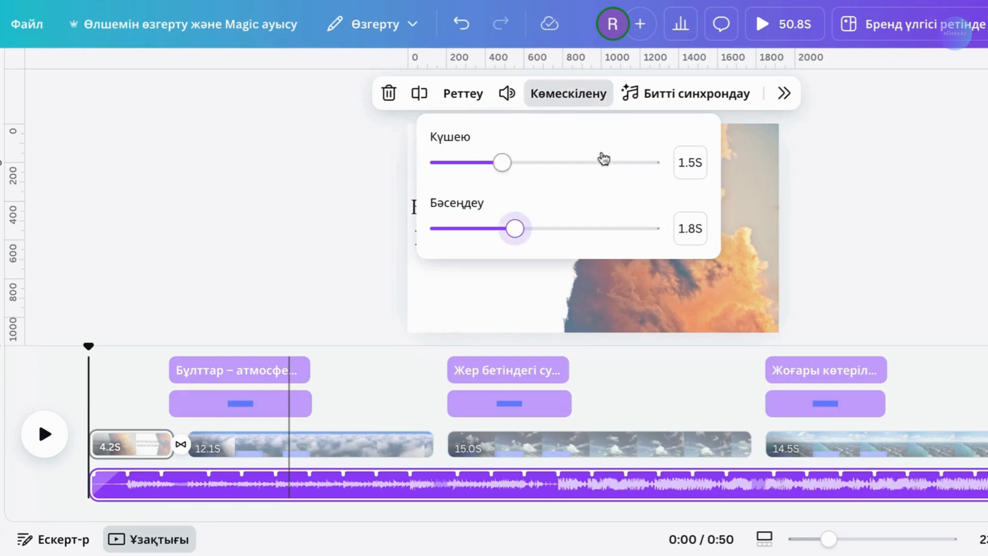
{"action": "left_click", "coordinate": [340, 317]}
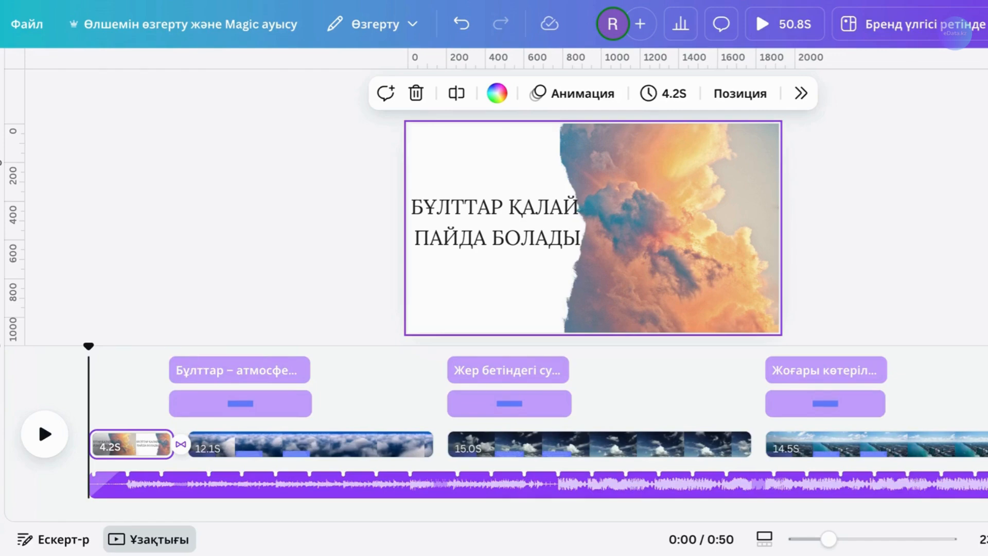
{"action": "left_click", "coordinate": [784, 24]}
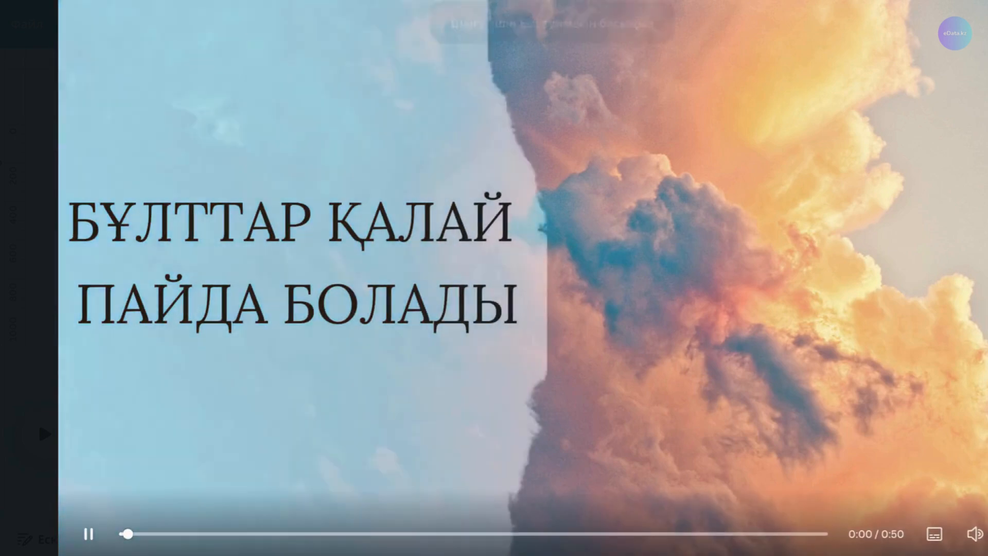